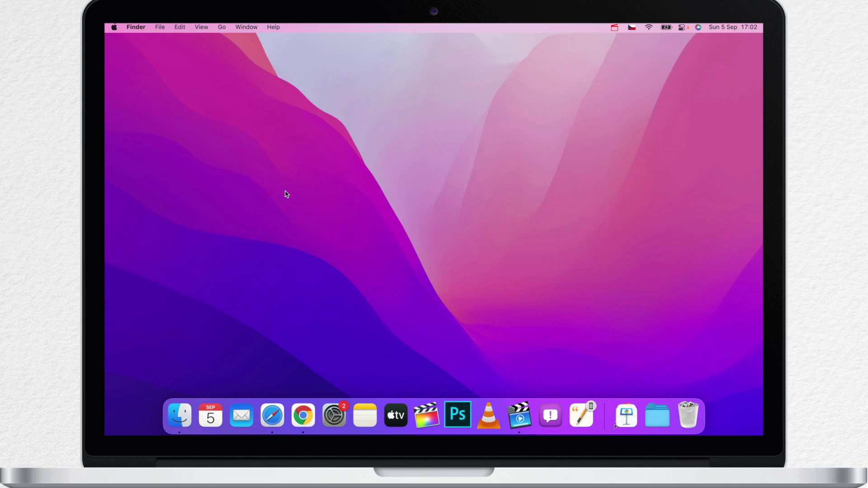
# Open About This Mac from the Apple menu and select the 2017 13-inch MacBook Pro model line.
pyautogui.click(113, 27)
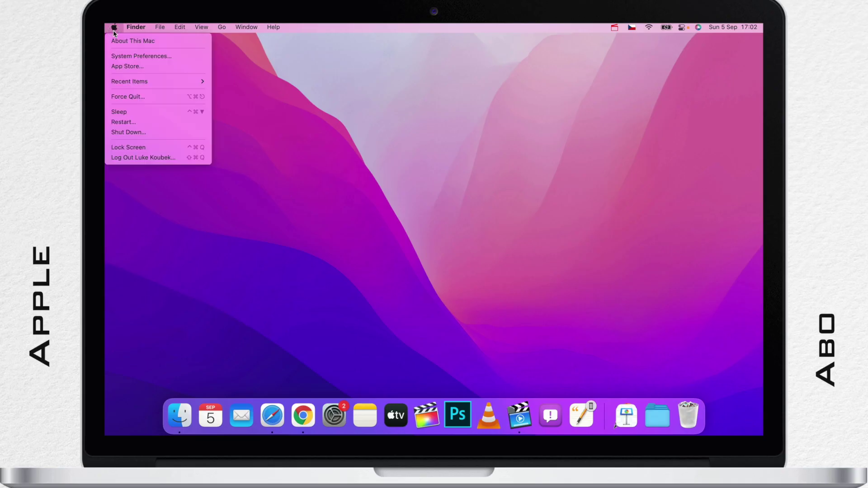
pyautogui.click(161, 41)
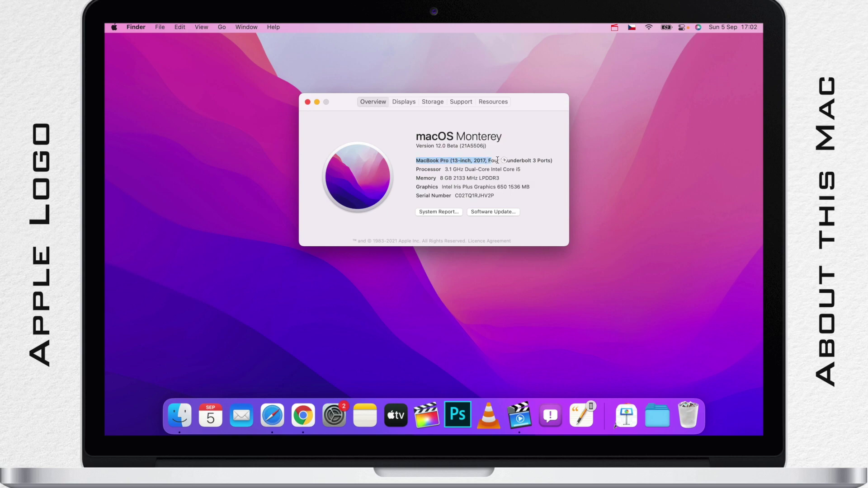
pyautogui.moveTo(498, 160); pyautogui.dragTo(572, 163)
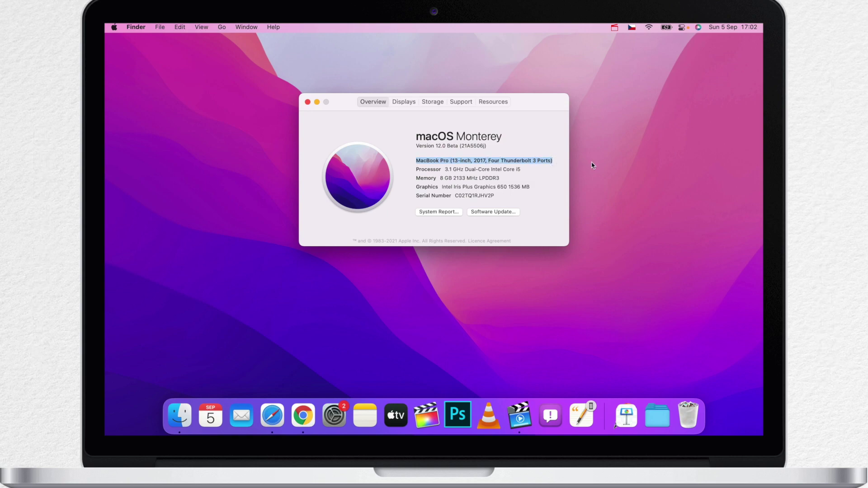
# Close About This Mac, review the Time Machine settings, then close System Preferences.
pyautogui.click(307, 102)
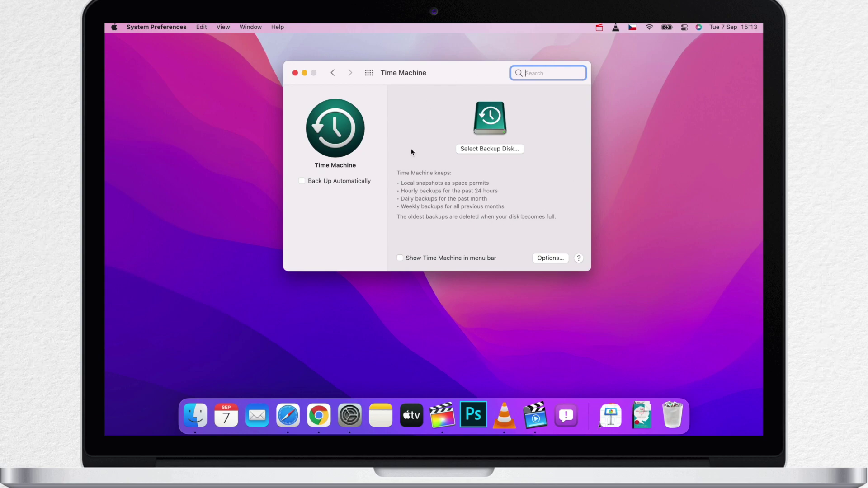
pyautogui.click(294, 73)
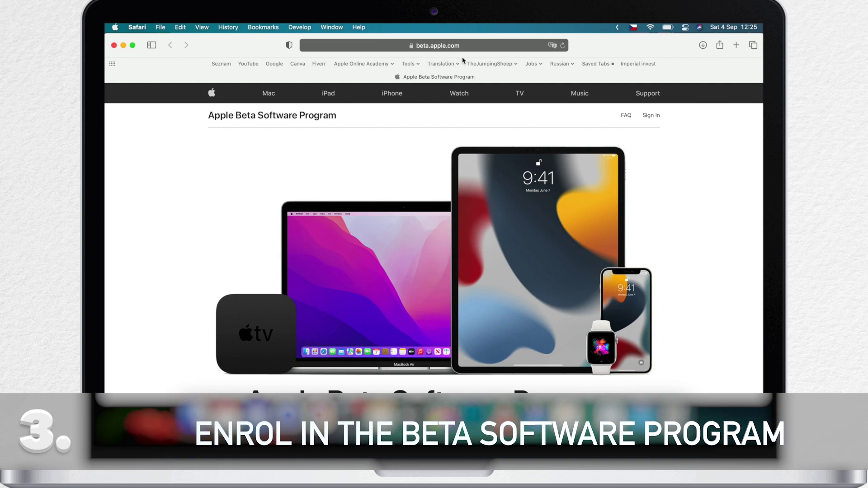
# Read the macOS Guide for Public Betas on beta.apple.com, including its enrollment and backup advice.
pyautogui.click(471, 47)
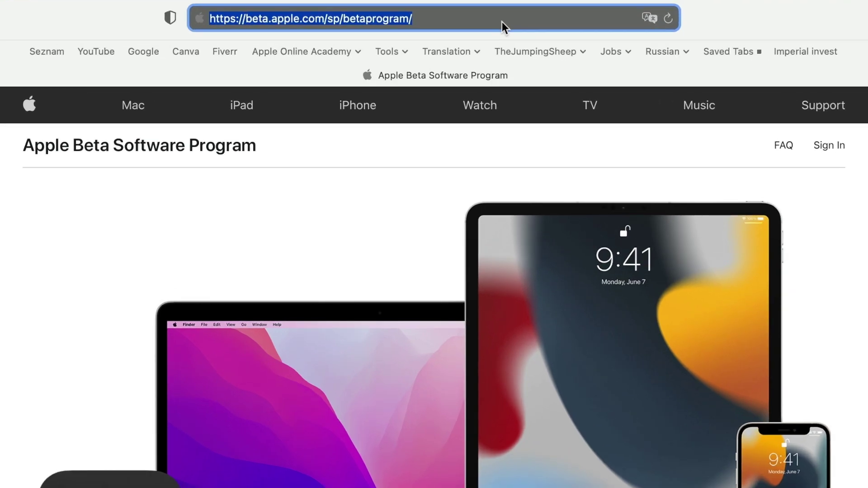
pyautogui.click(759, 335)
pyautogui.scroll(-10, 760, 335)
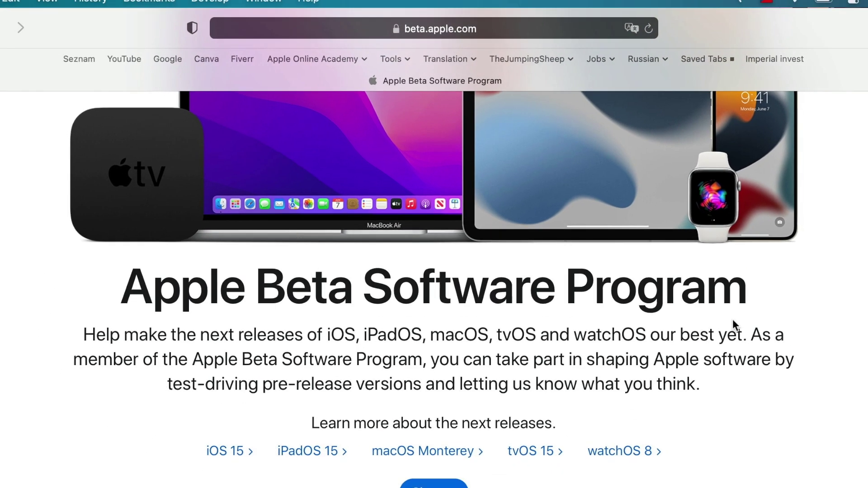
pyautogui.scroll(-2, 732, 318)
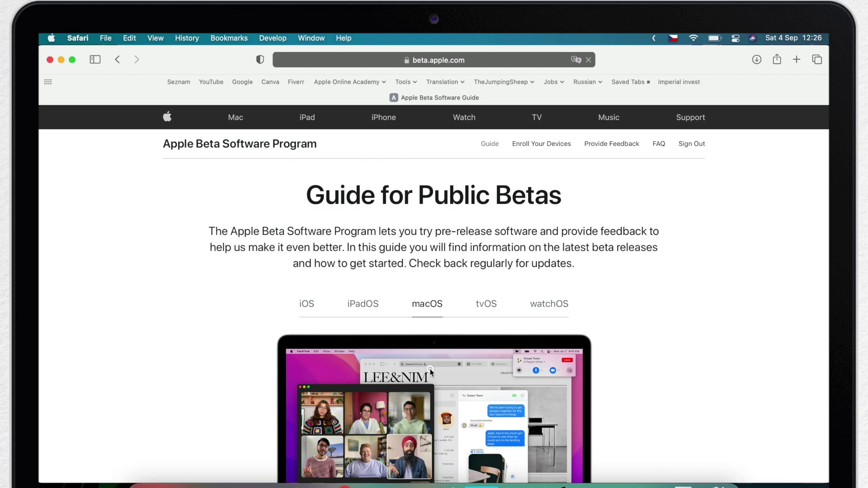
pyautogui.scroll(-10, 430, 371)
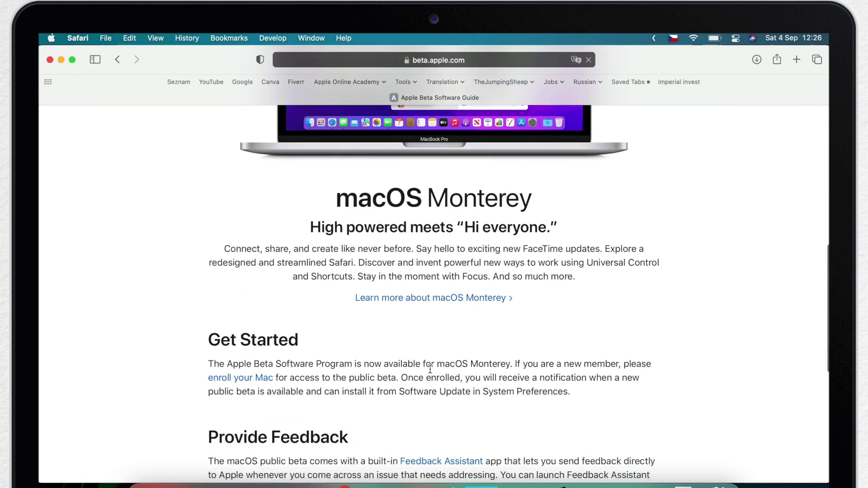
pyautogui.scroll(-10, 431, 370)
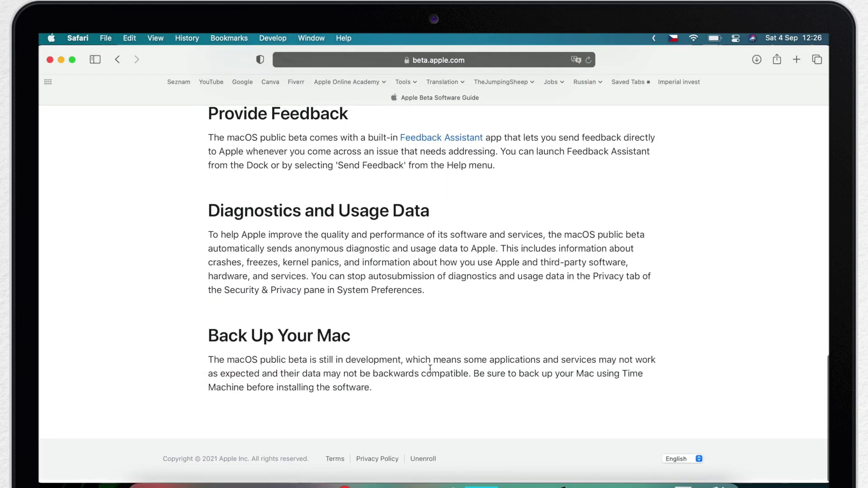
pyautogui.scroll(8, 430, 369)
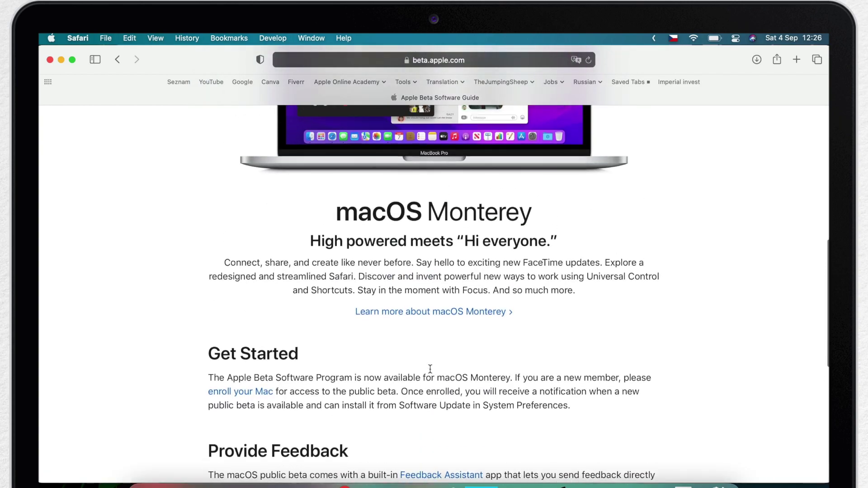
pyautogui.scroll(10, 430, 369)
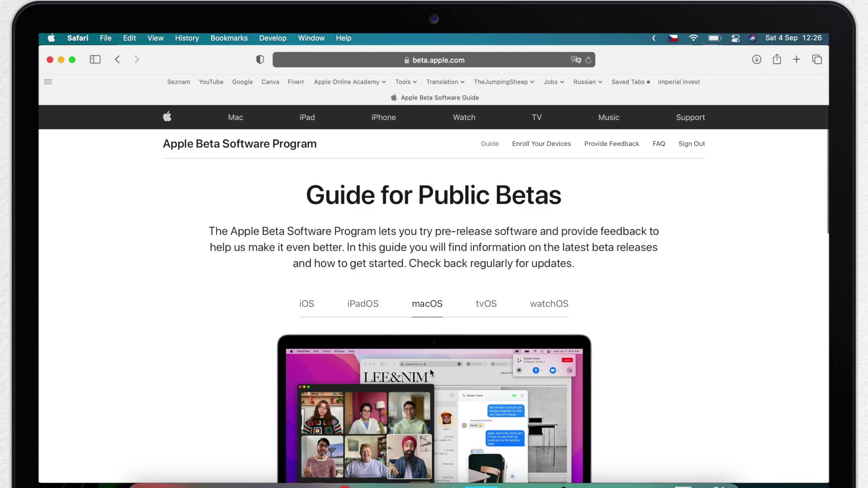
# On Enroll Your Devices, reach Enroll your Mac and download the macOS Public Beta Access Utility.
pyautogui.click(556, 144)
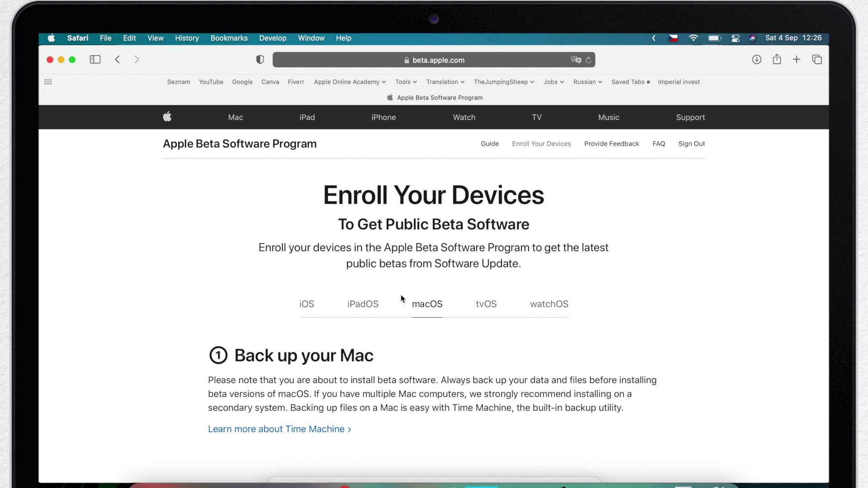
pyautogui.scroll(-5, 375, 342)
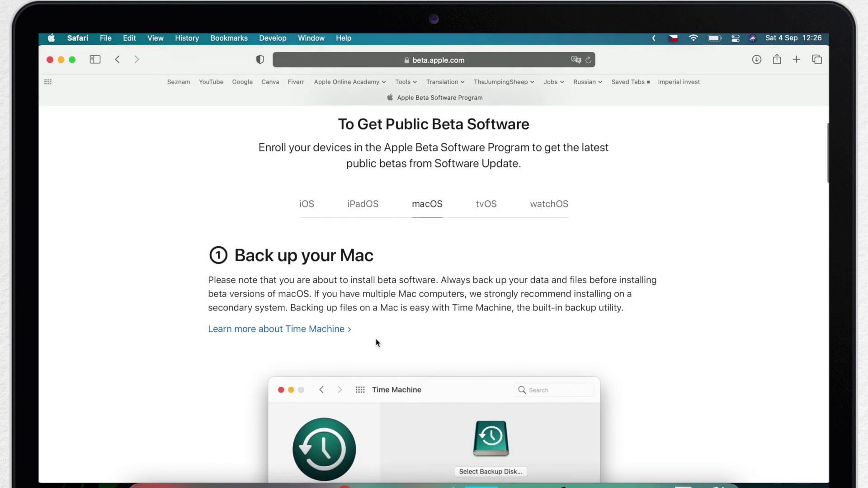
pyautogui.scroll(-7, 376, 342)
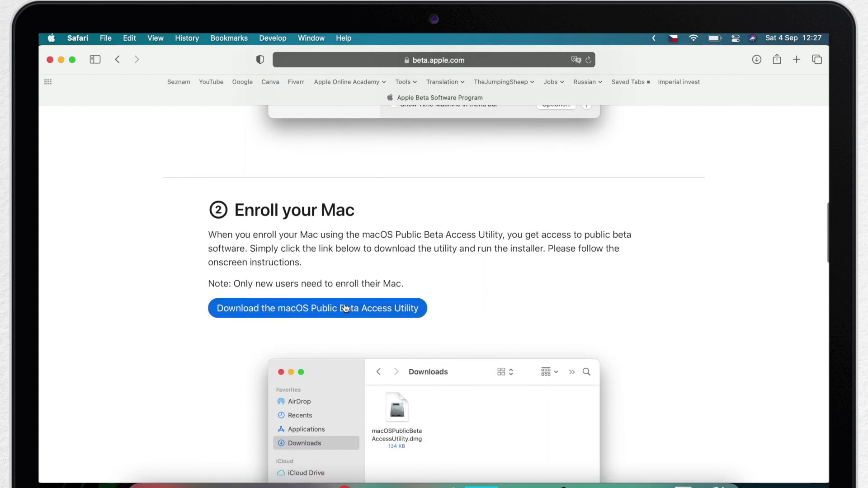
pyautogui.click(344, 308)
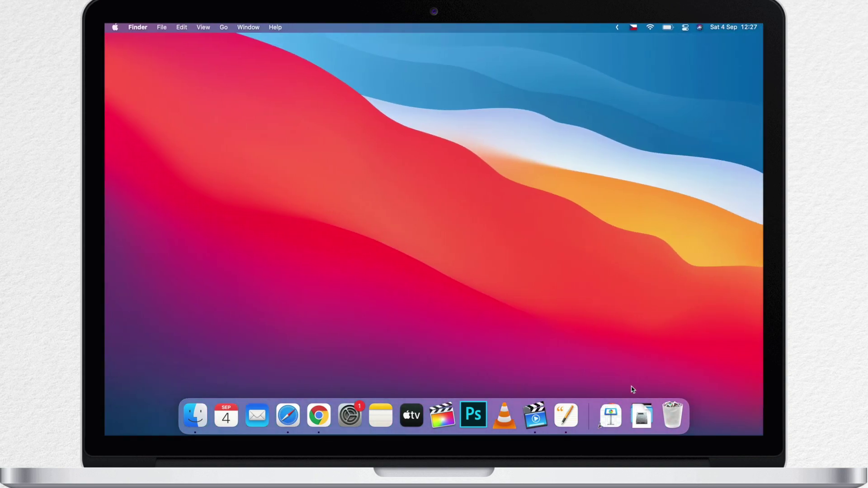
# Open the downloaded access utility disk image and launch its installer package.
pyautogui.click(642, 416)
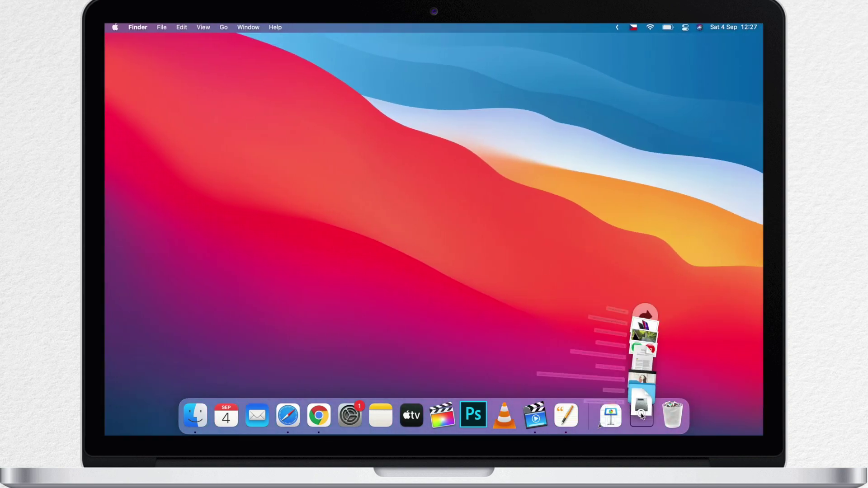
pyautogui.click(642, 382)
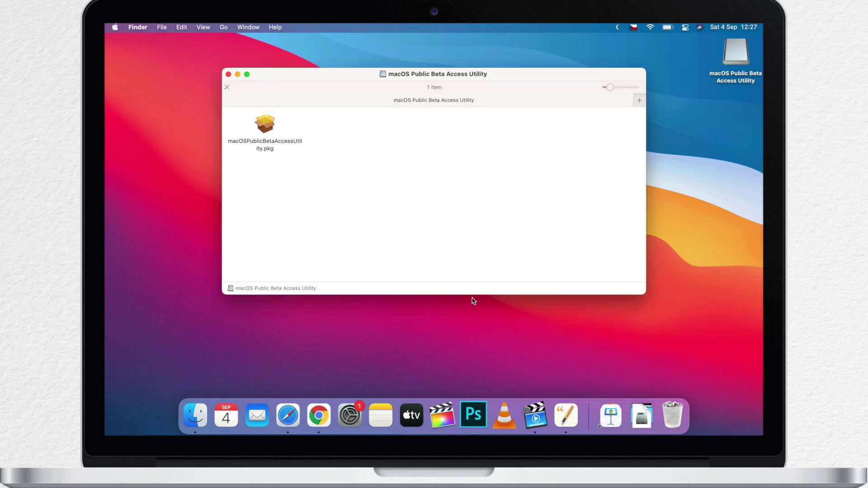
pyautogui.doubleClick(265, 127)
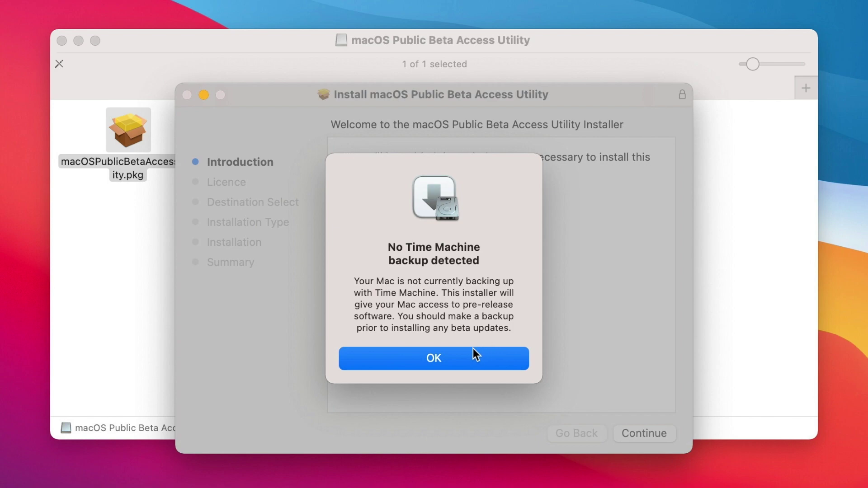
# Dismiss the backup warning, agree to the licence, and install the utility on Macintosh HD.
pyautogui.click(442, 357)
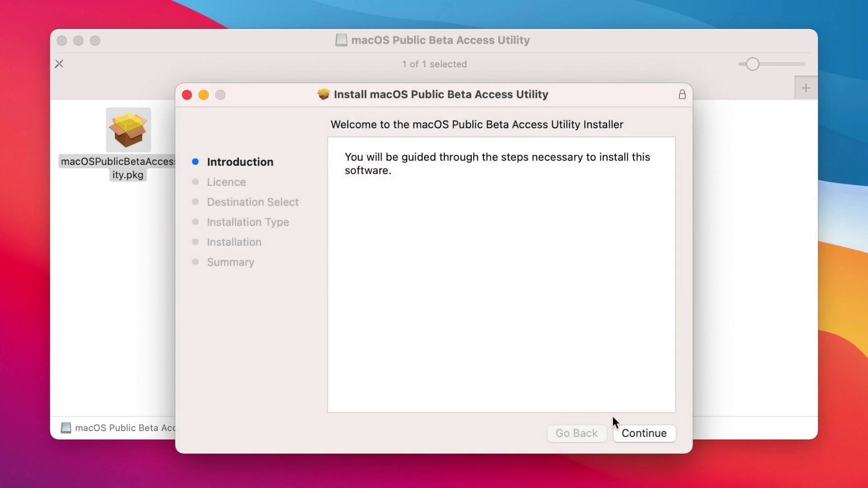
pyautogui.click(644, 433)
pyautogui.click(643, 433)
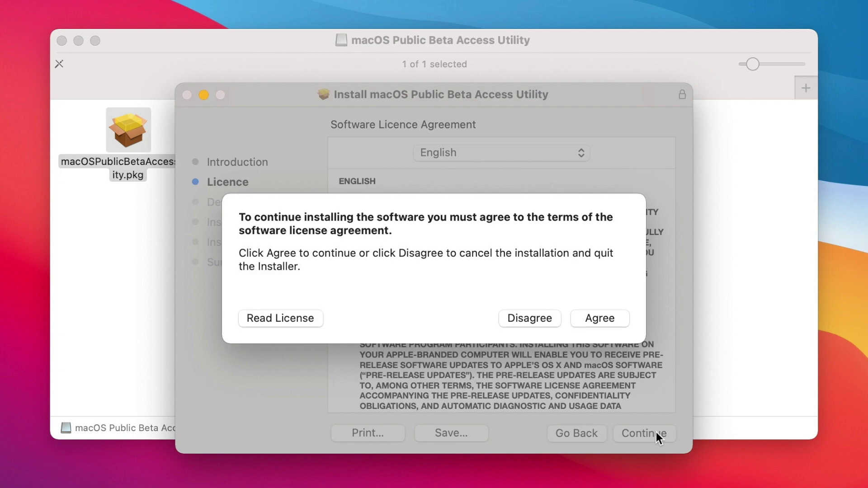
pyautogui.click(609, 317)
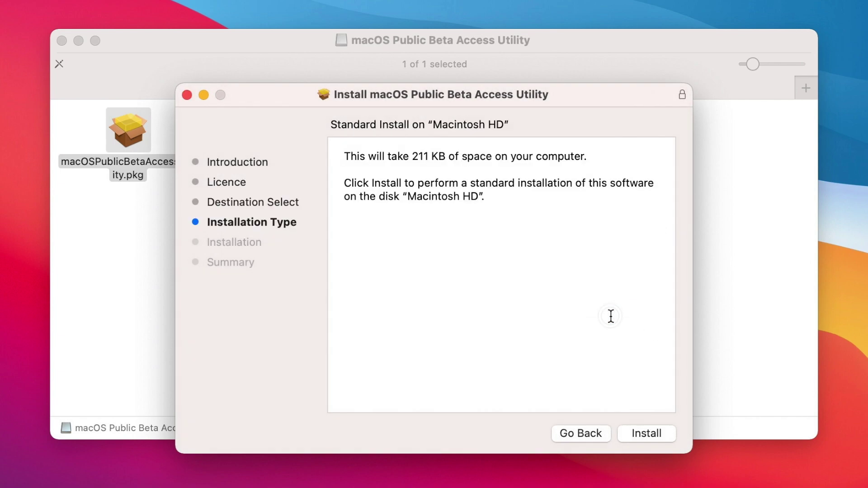
pyautogui.click(654, 435)
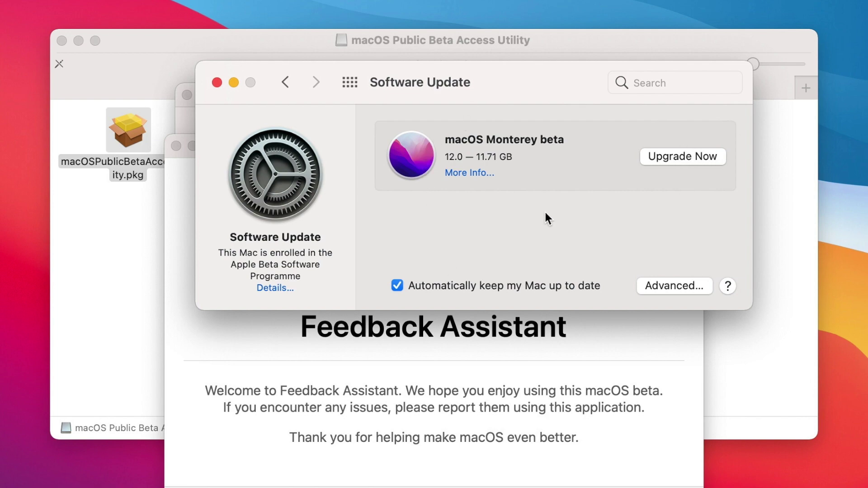
# Choose Upgrade Now for the 11.71 GB macOS Monterey beta in Software Update.
pyautogui.click(685, 156)
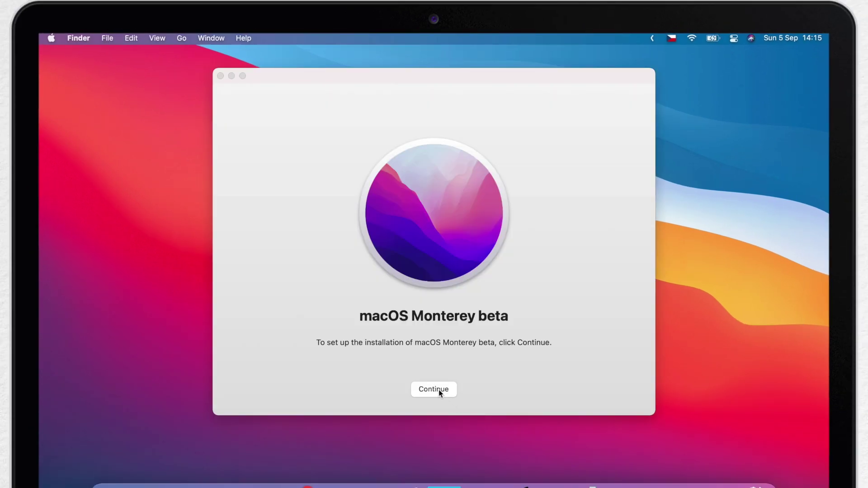
# Agree to the Monterey beta licence and authorise installation onto Macintosh HD with the admin password.
pyautogui.click(435, 389)
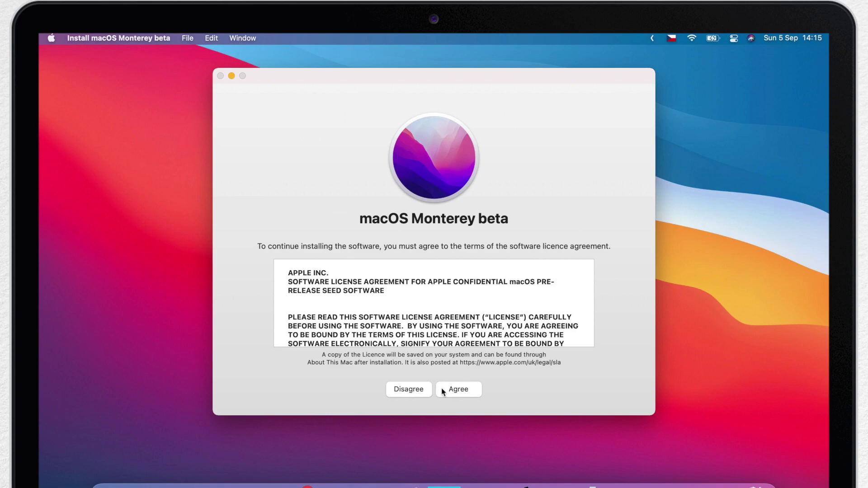
pyautogui.click(458, 389)
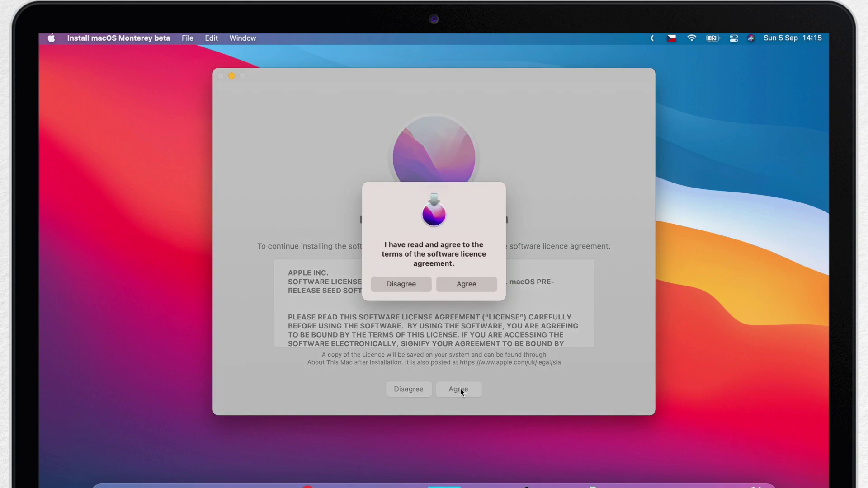
pyautogui.click(461, 283)
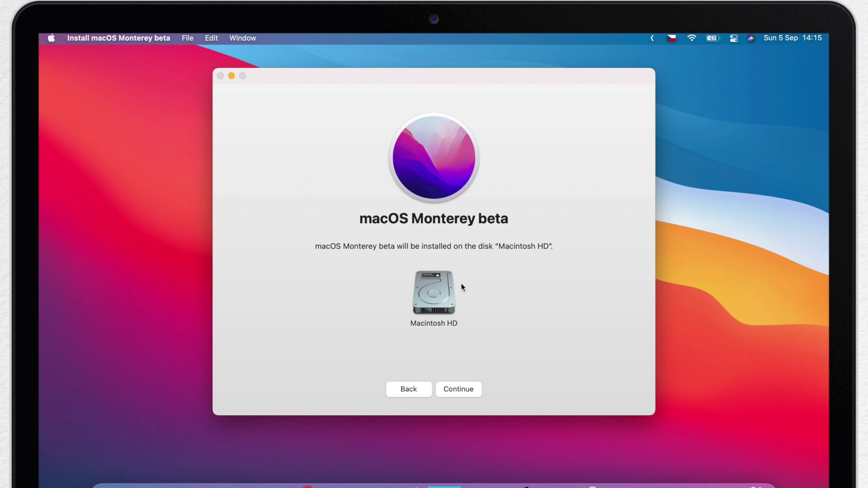
pyautogui.click(458, 388)
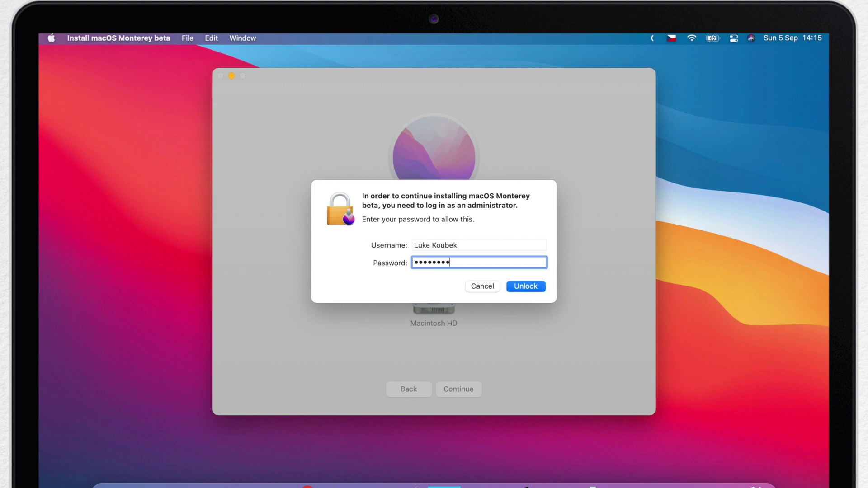
pyautogui.click(528, 286)
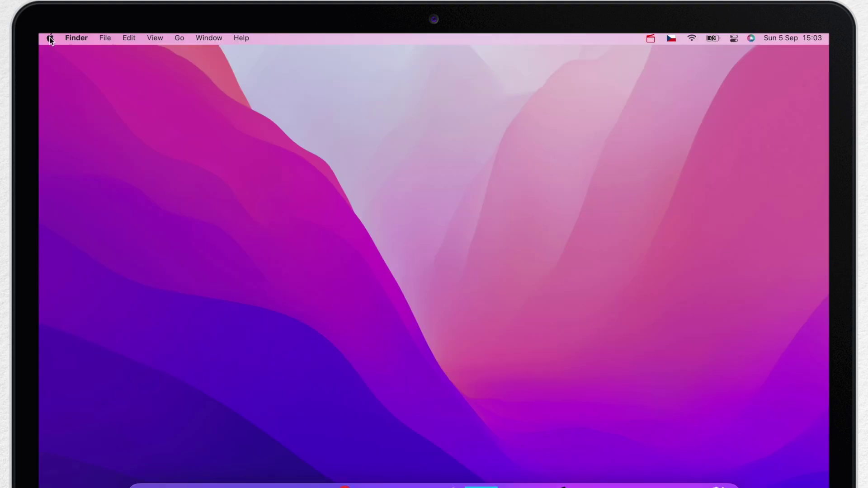
pyautogui.click(50, 38)
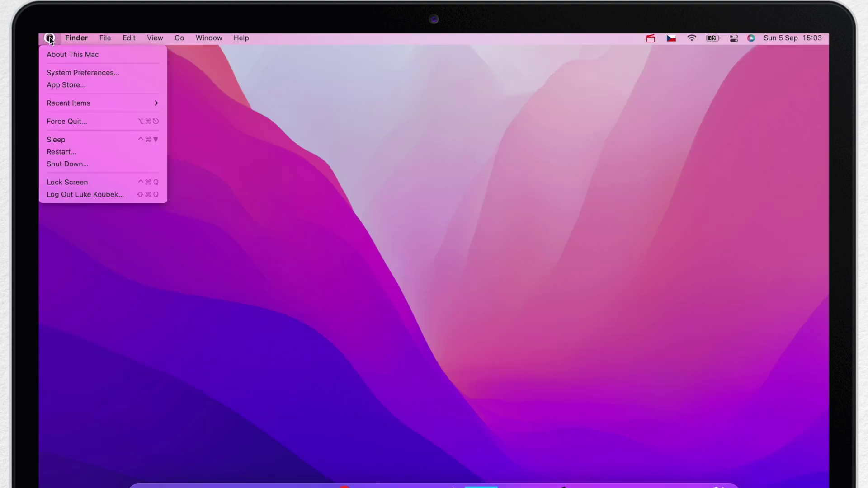
pyautogui.click(53, 56)
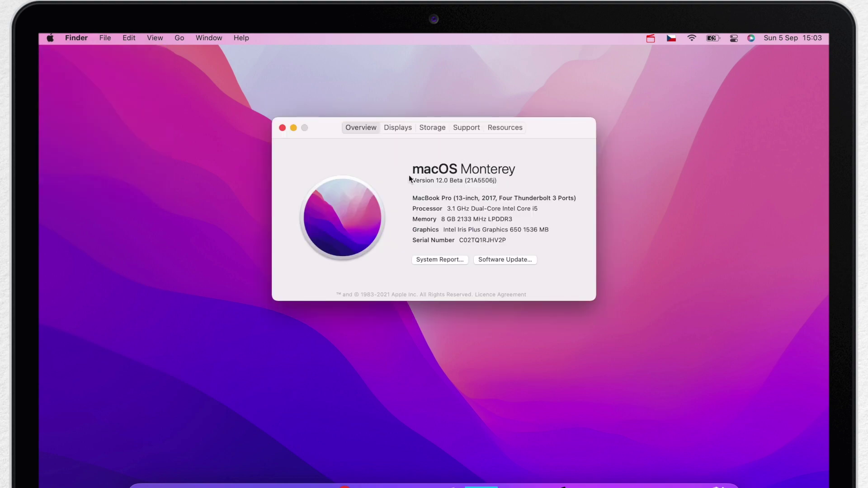
pyautogui.click(500, 259)
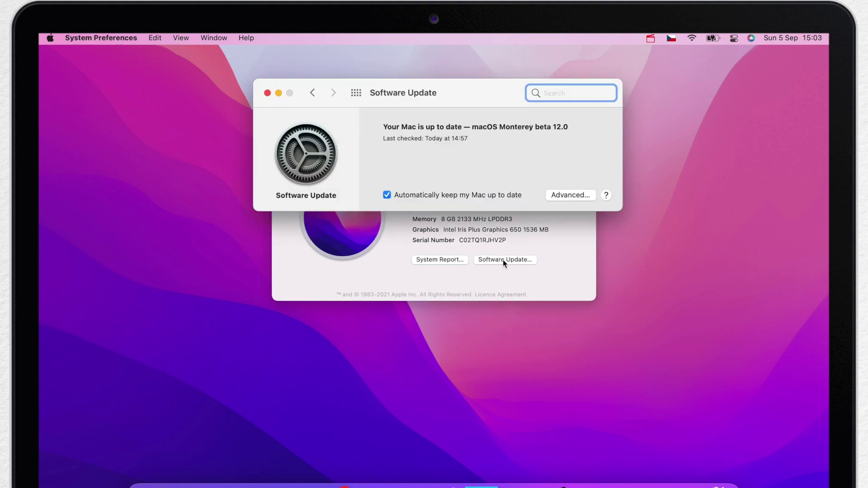
pyautogui.click(267, 92)
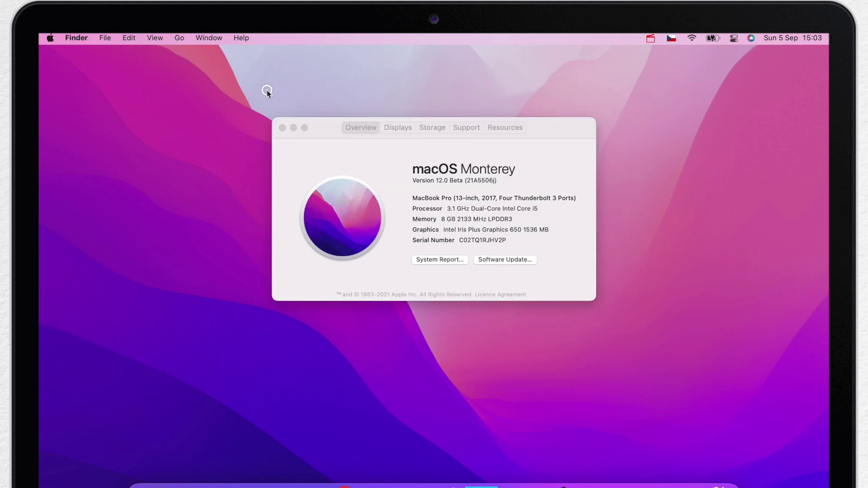
pyautogui.click(282, 127)
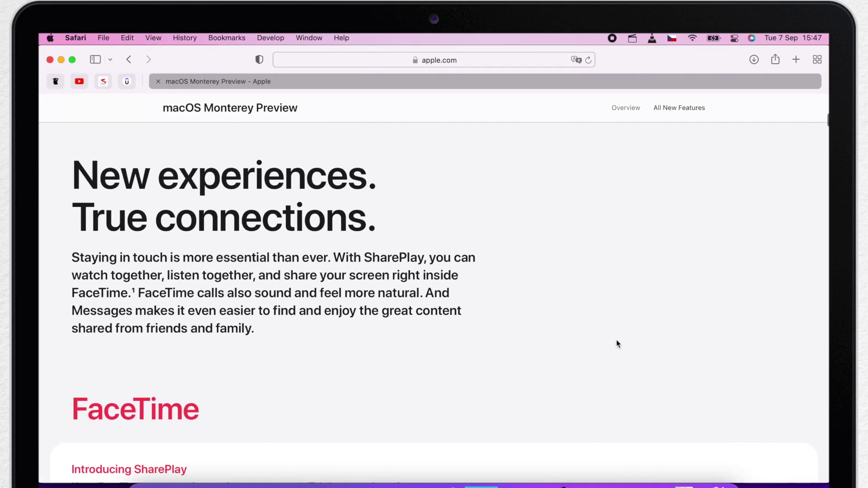
# Read through the macOS Monterey Preview page, then quit Safari with Cmd+Q.
pyautogui.scroll(-10, 617, 342)
pyautogui.scroll(-15, 616, 342)
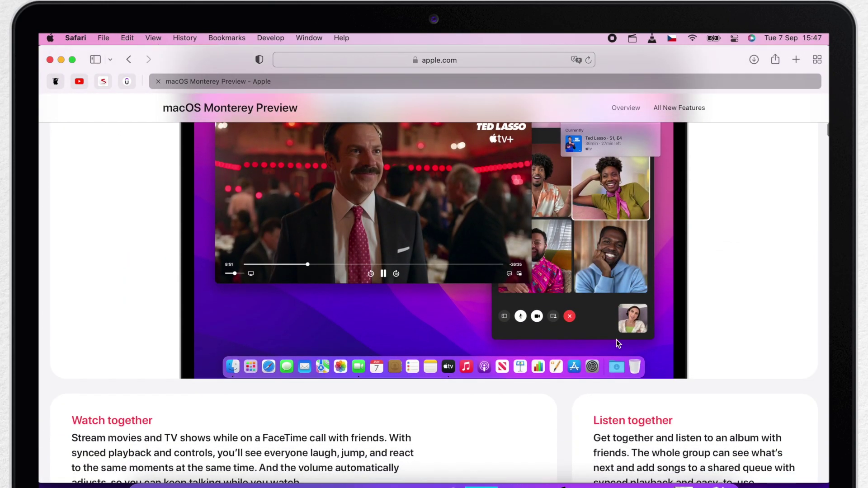
pyautogui.scroll(-20, 616, 341)
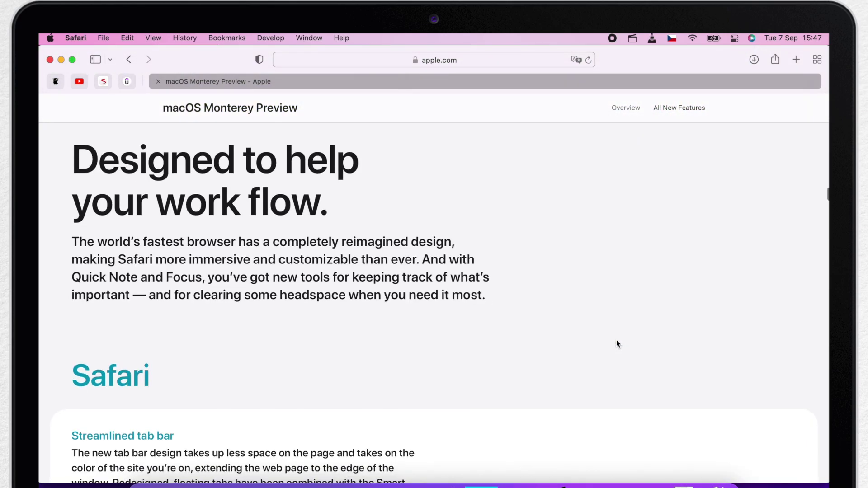
pyautogui.scroll(-5, 617, 344)
pyautogui.scroll(-4, 616, 344)
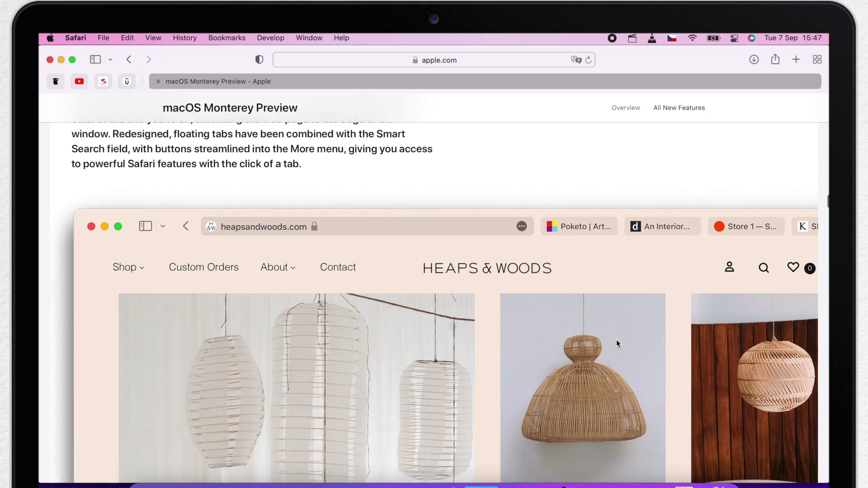
pyautogui.scroll(-15, 652, 392)
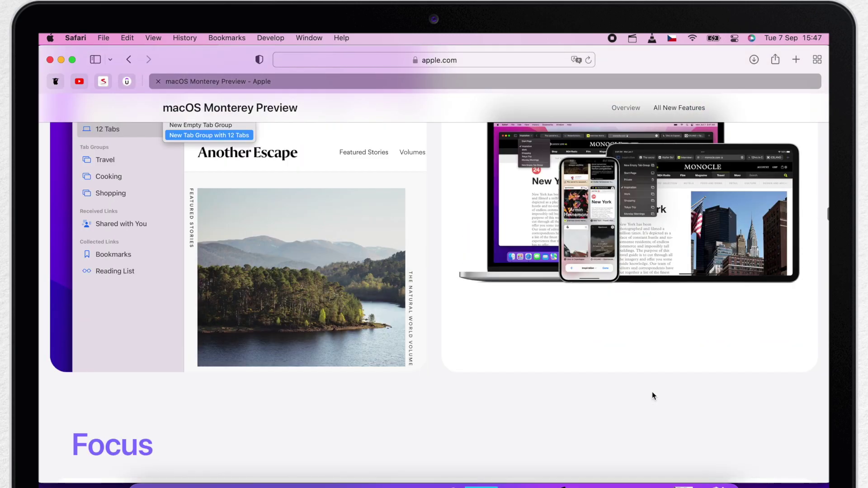
pyautogui.scroll(-8, 651, 392)
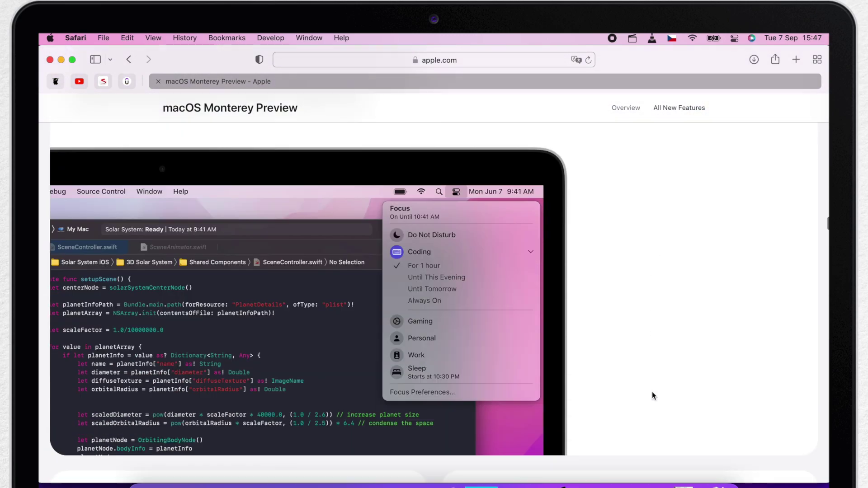
pyautogui.press('super+q')
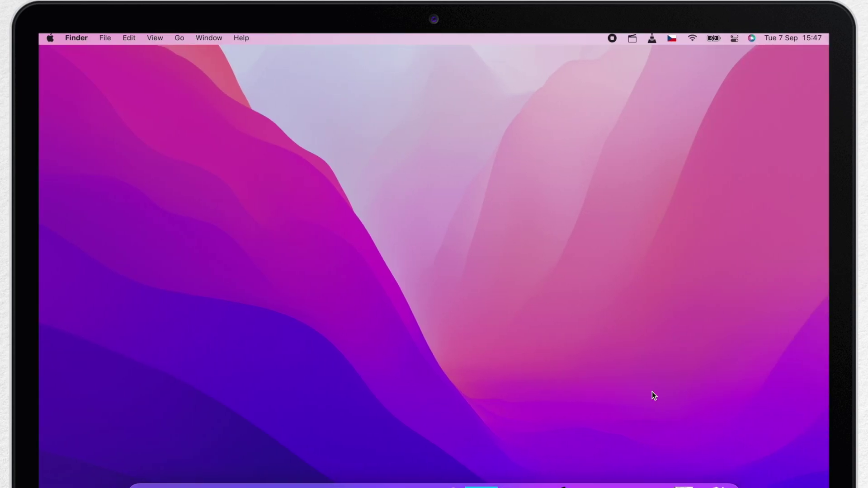